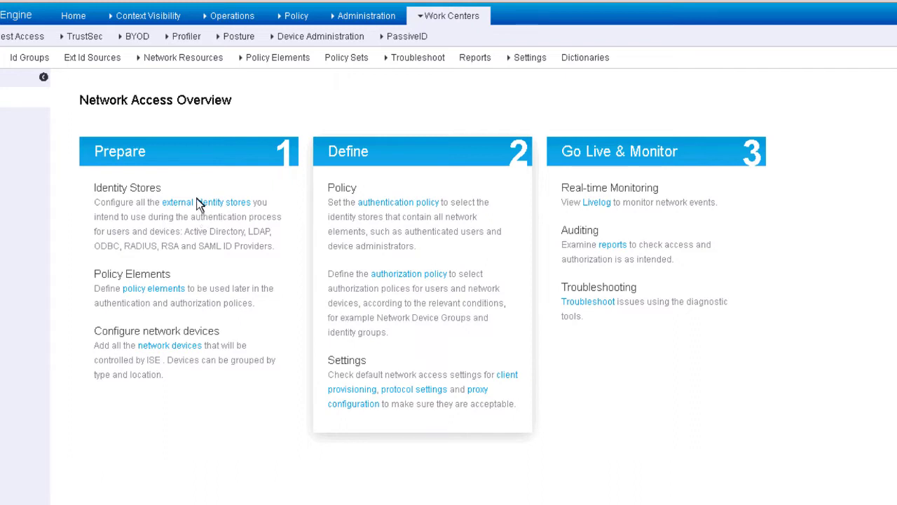
Start adding a new Active Directory join point under External Identity Stores
left_click(203, 208)
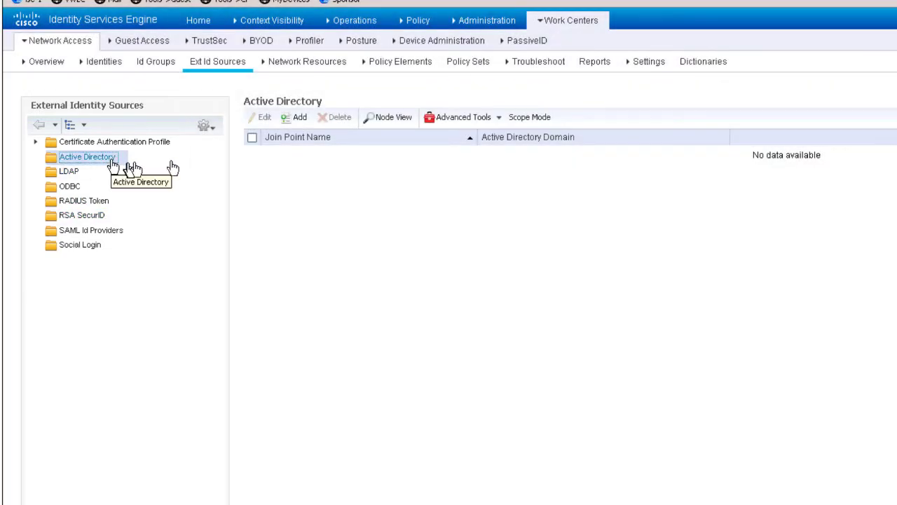
left_click(294, 119)
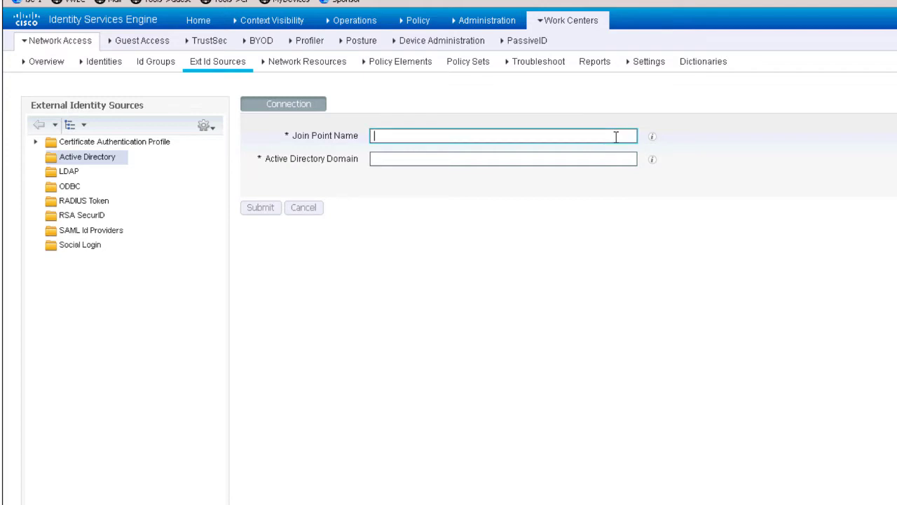
Submit a join point named demo.local for Active Directory domain demo.local
type("dem")
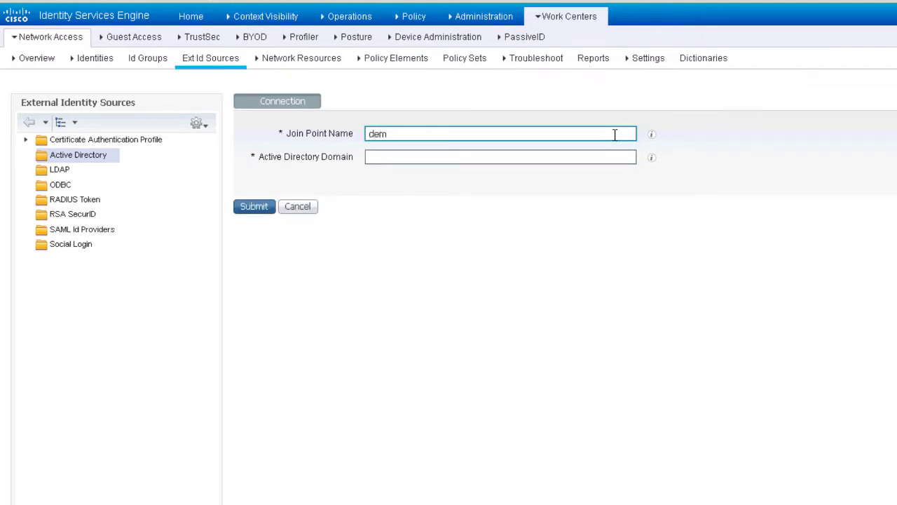
type("o.local")
key("Tab")
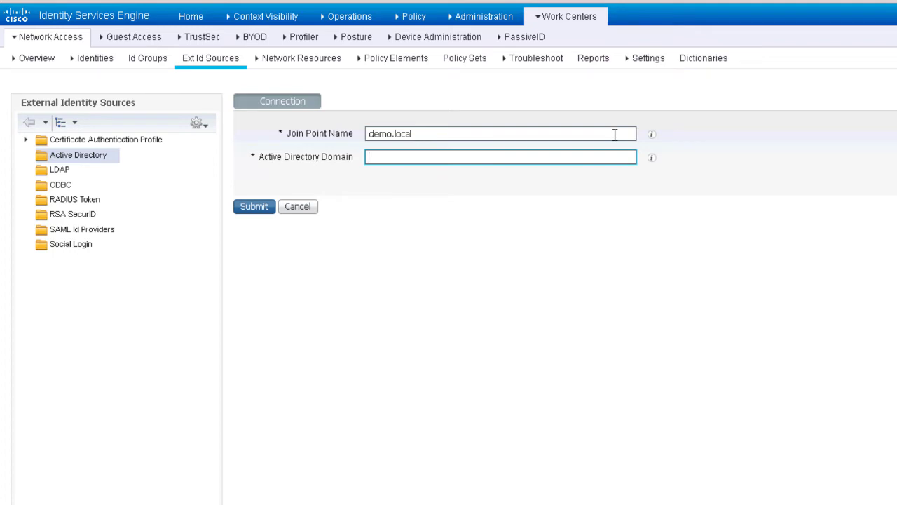
type("demo.local")
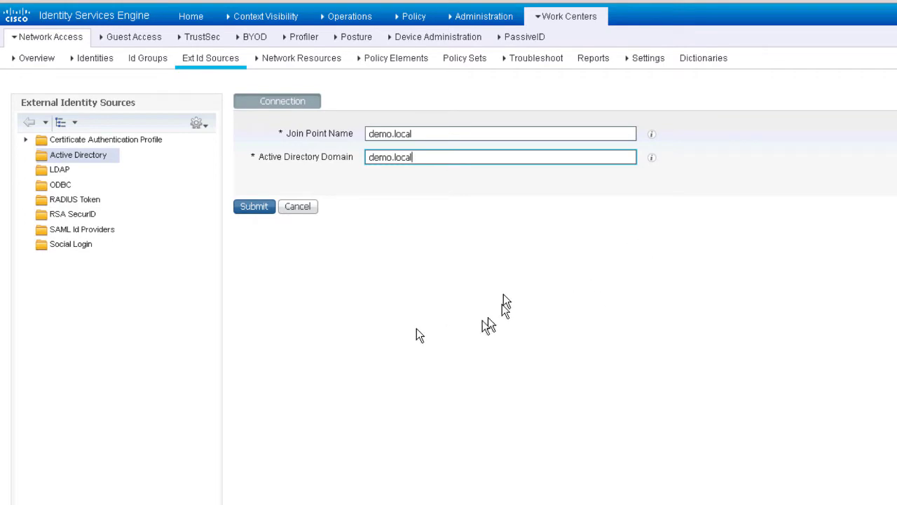
left_click(262, 207)
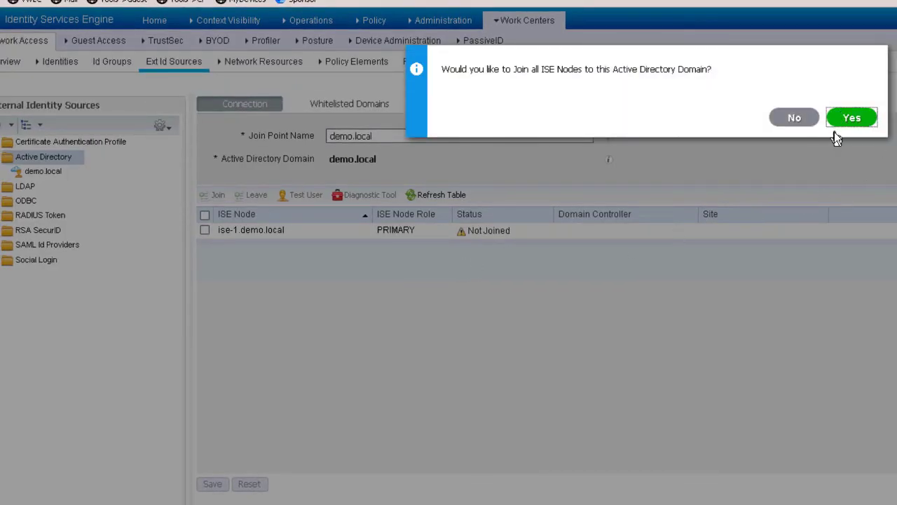
Agree to join all ISE nodes, entering the AD administrator user name and keeping the prefilled password
left_click(846, 123)
left_click(846, 122)
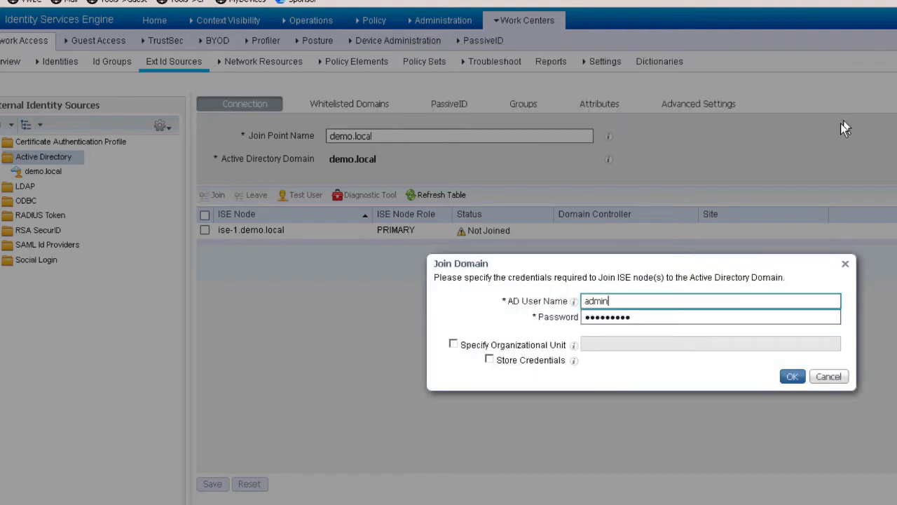
left_click(686, 300)
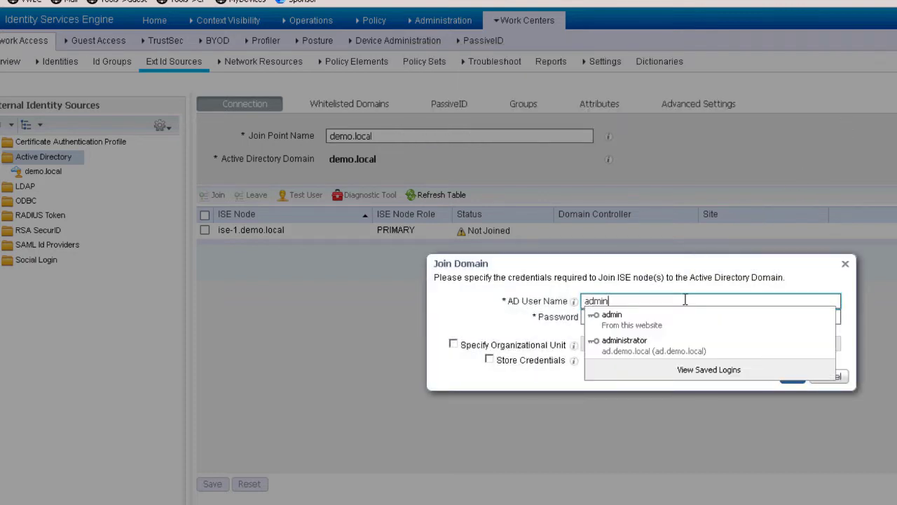
left_click(690, 289)
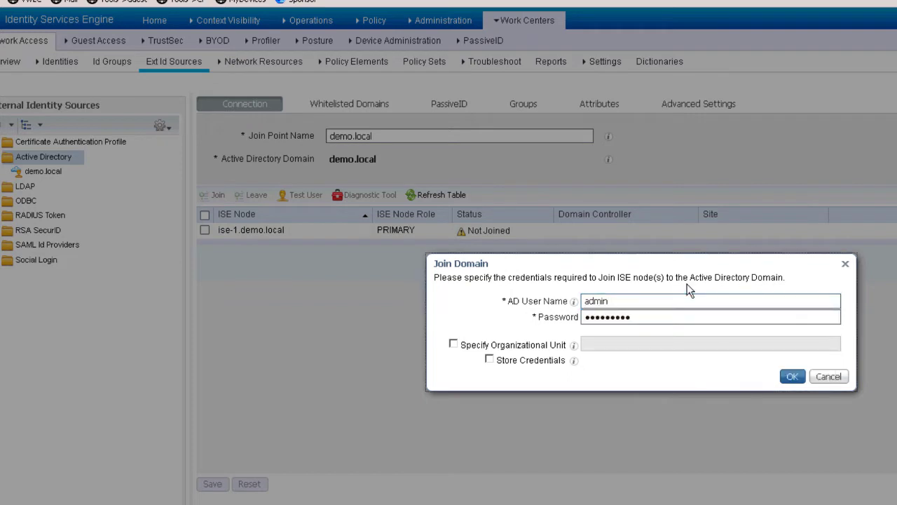
left_click(667, 304)
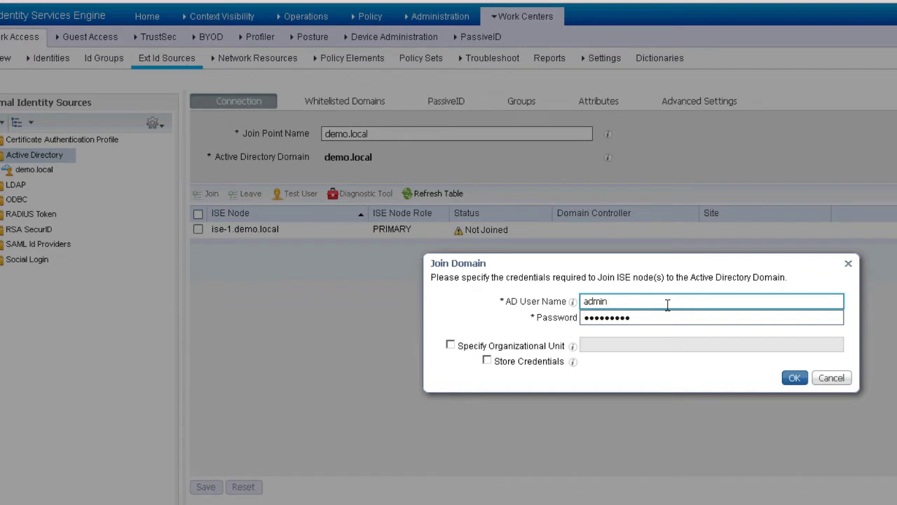
type("ist")
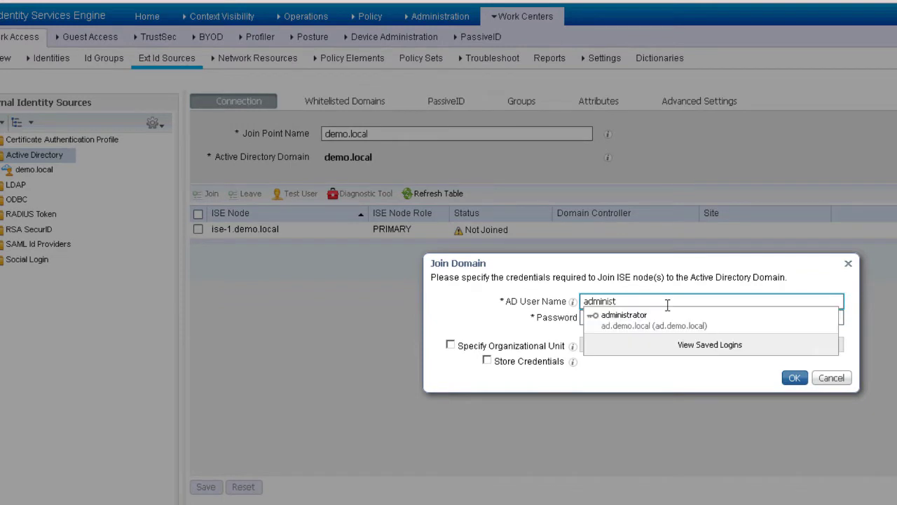
type("rator")
key("Tab")
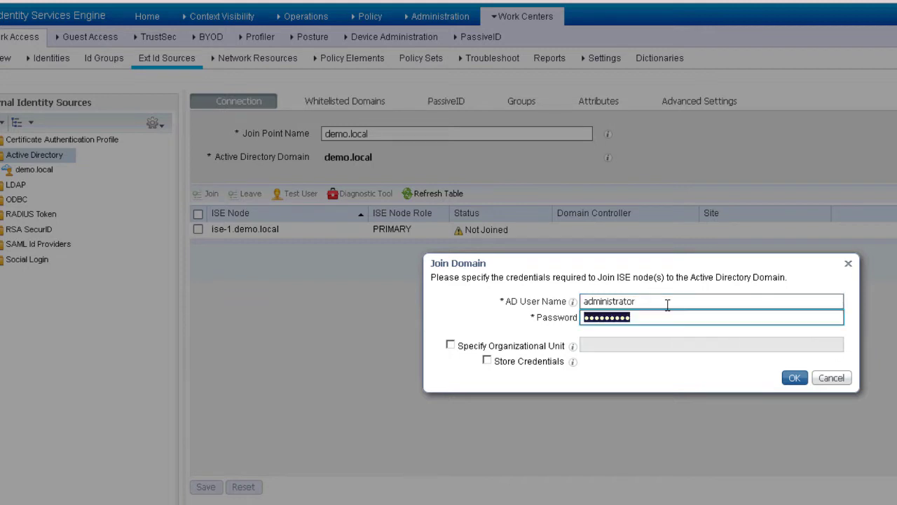
key("Right")
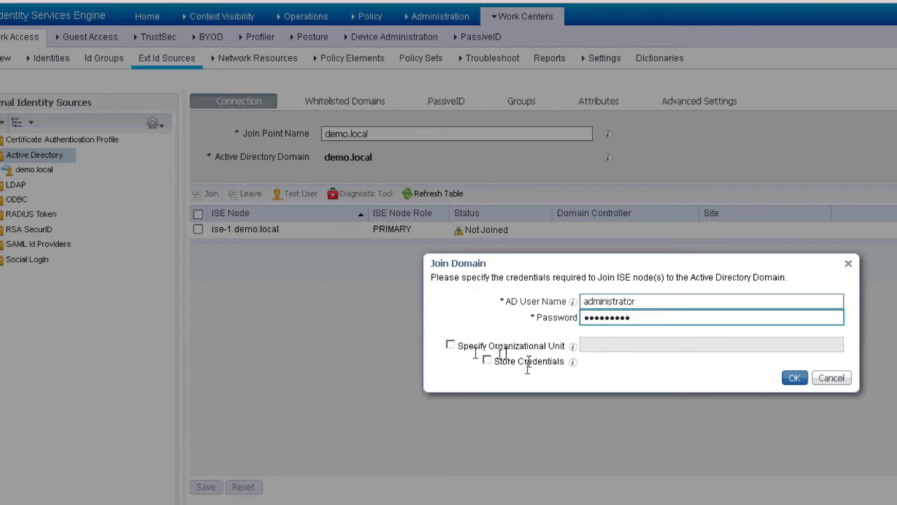
Join under organizational unit OU=ISE,OU=HCC instead of CN=COMPUTERS, then close the successful join summary
left_click(451, 346)
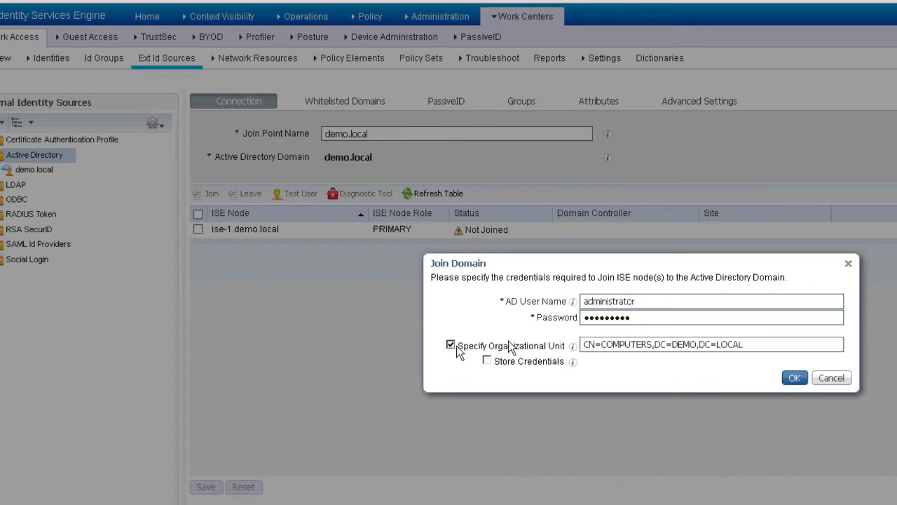
left_click(771, 345)
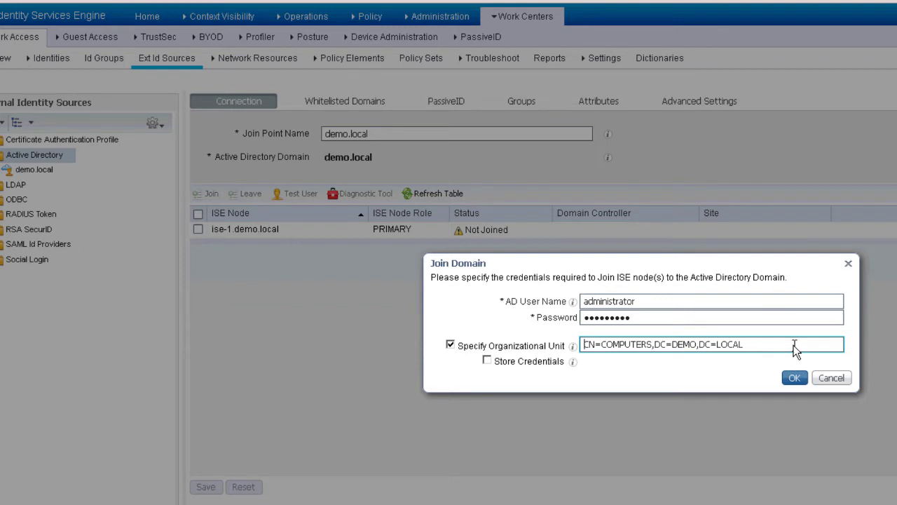
key("Right")
key("Right")
key("Right")
key("Right")
key("Right")
key("Right")
key("Right")
key("Right")
key("Right")
key("Right")
key("Right")
key("Right")
key("shift+Home")
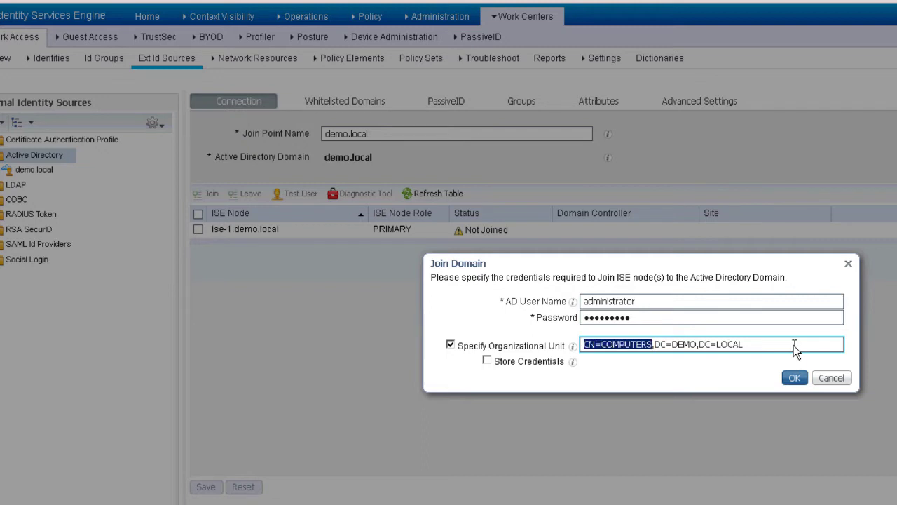
type("OU=ISE,OU=HCC")
left_click(791, 379)
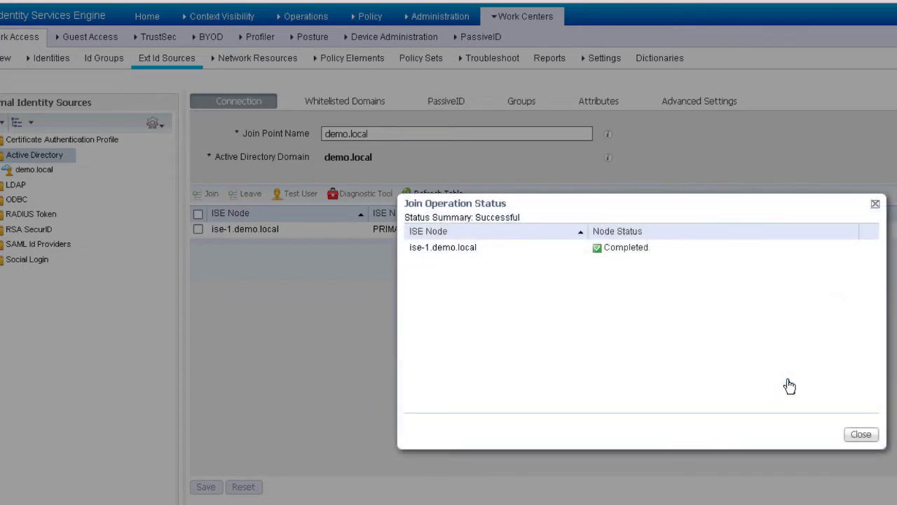
left_click(862, 435)
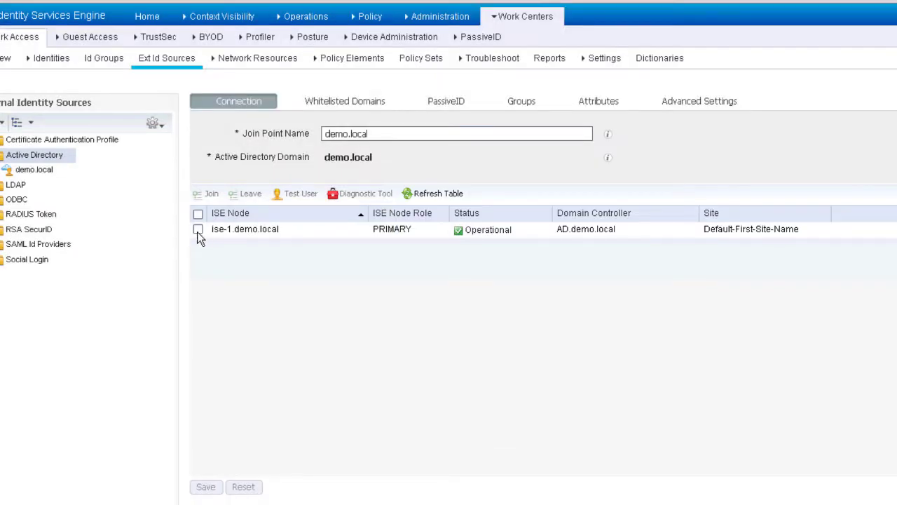
Run all Active Directory diagnostic tests for ise-1.demo.local, then go back to the join point list
left_click(197, 230)
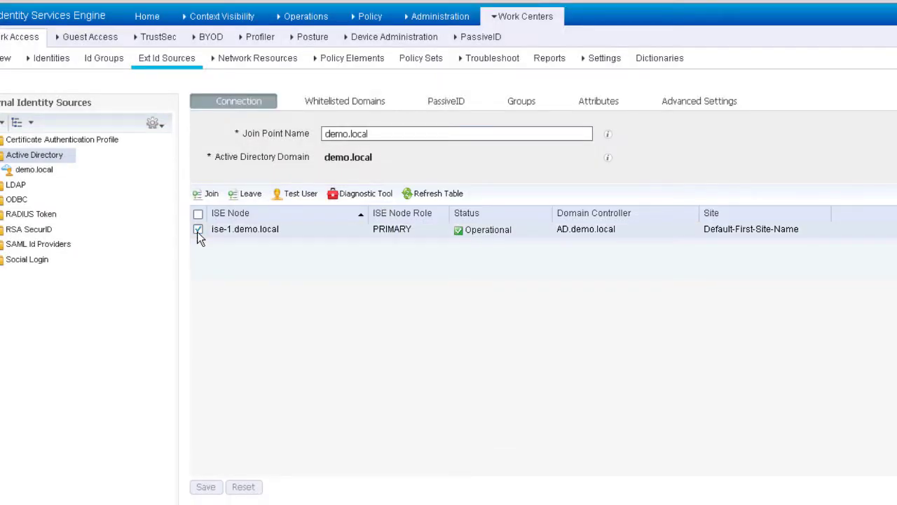
left_click(356, 197)
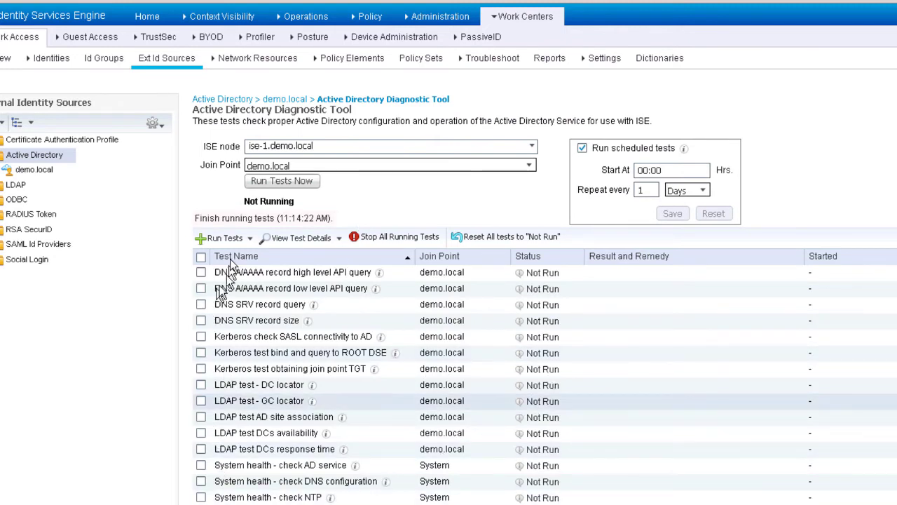
left_click(290, 181)
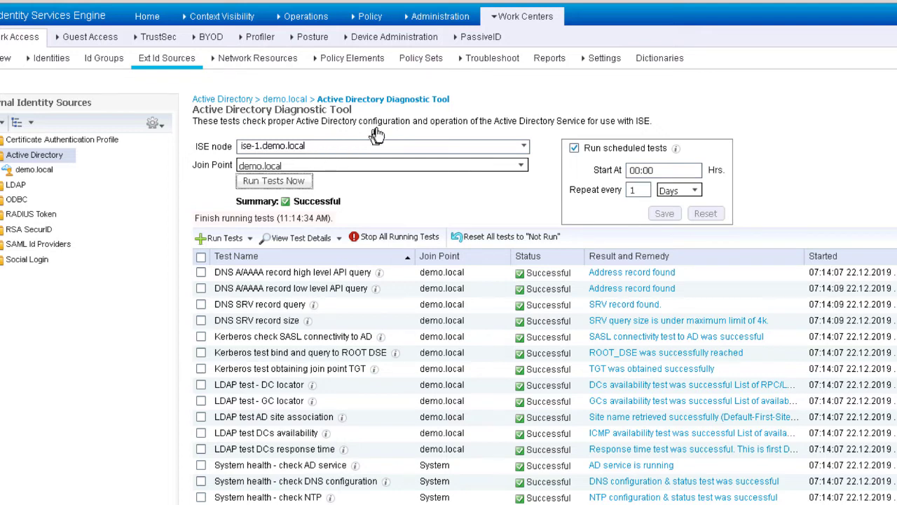
left_click(524, 149)
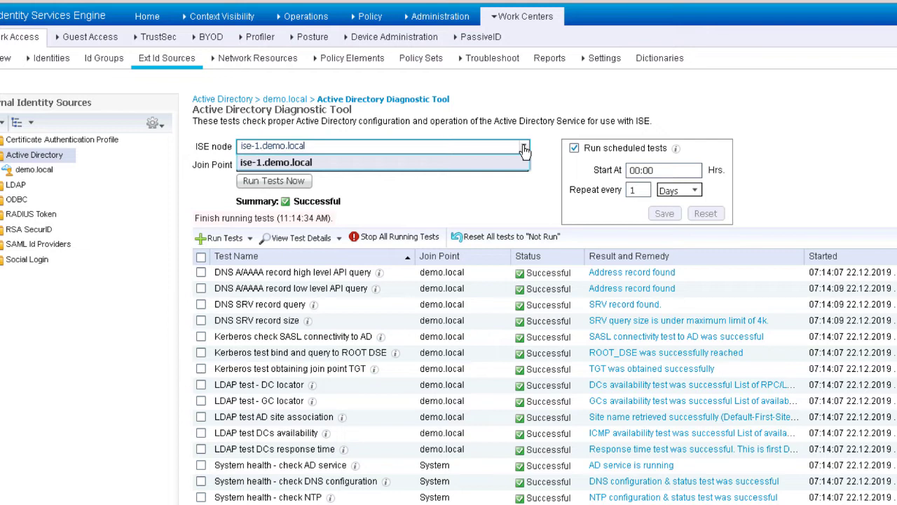
left_click(600, 90)
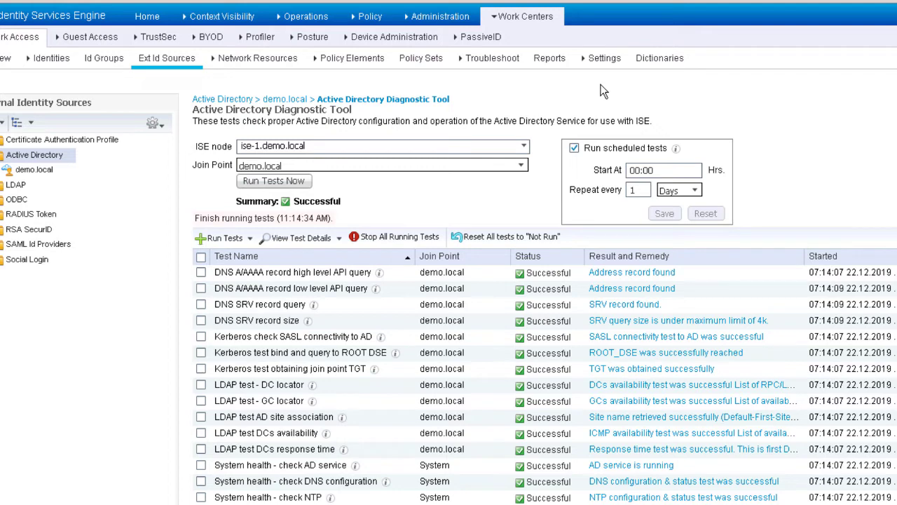
left_click(232, 99)
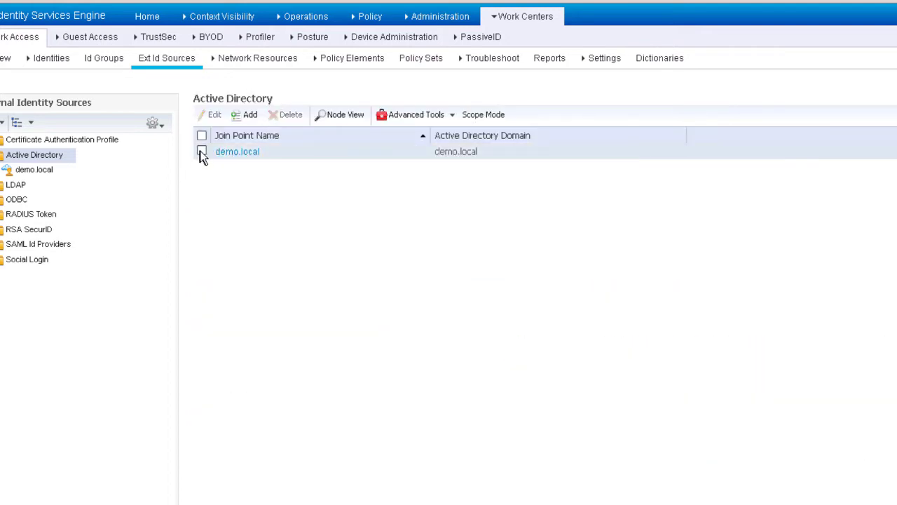
Open the demo.local join point's Groups tab and expand its Add menu
left_click(202, 153)
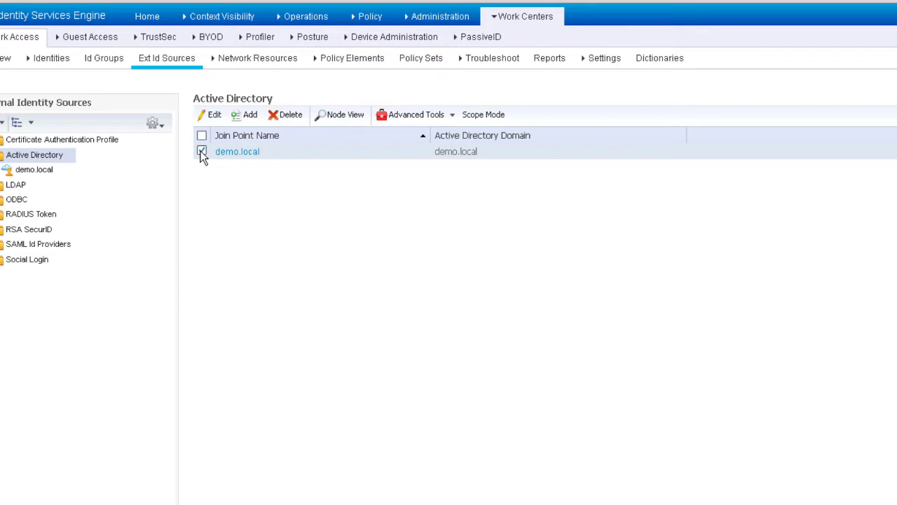
left_click(245, 153)
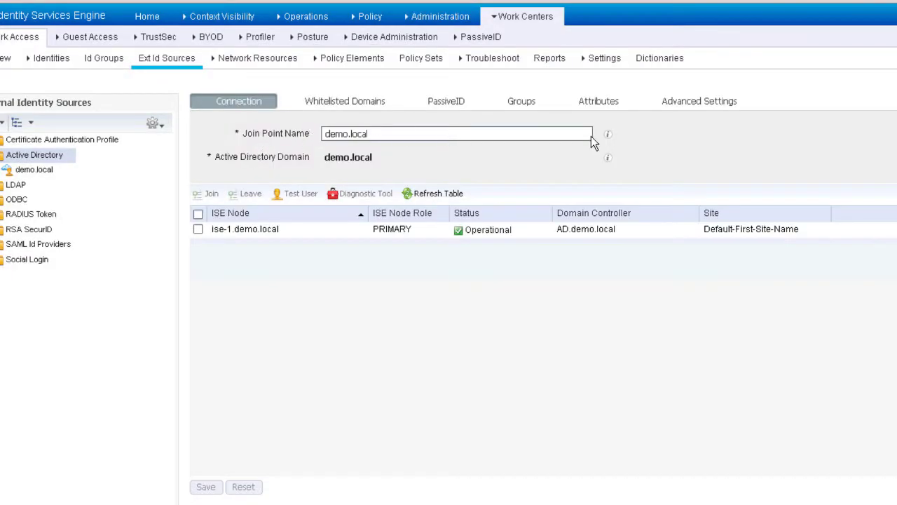
left_click(526, 104)
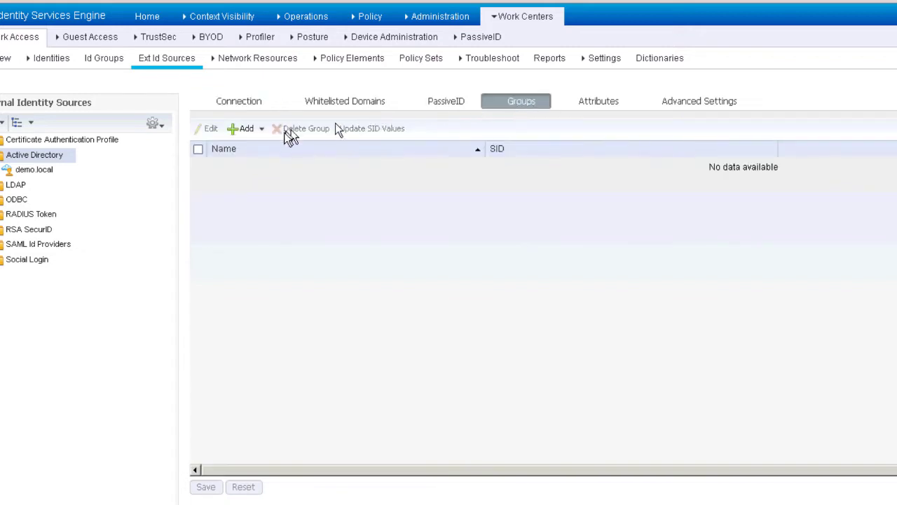
left_click(249, 132)
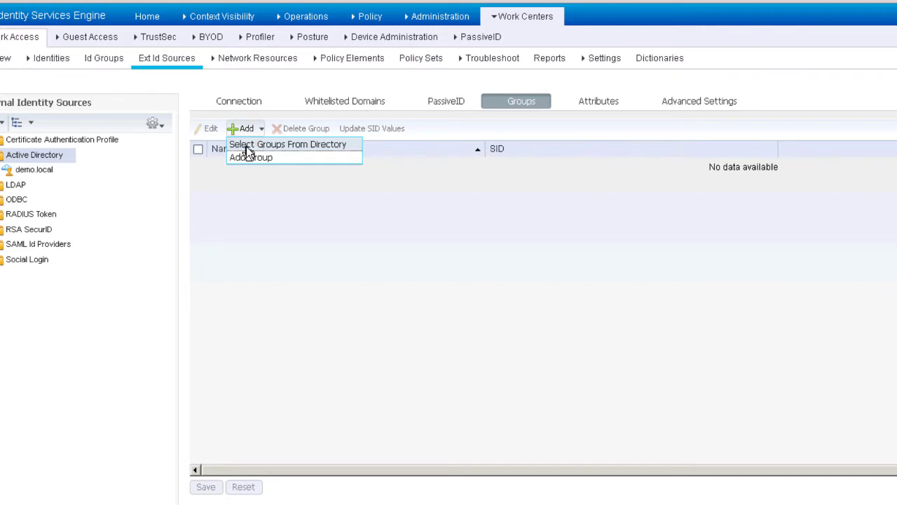
Retrieve demo.local directory groups filtered to type GLOBAL
left_click(247, 146)
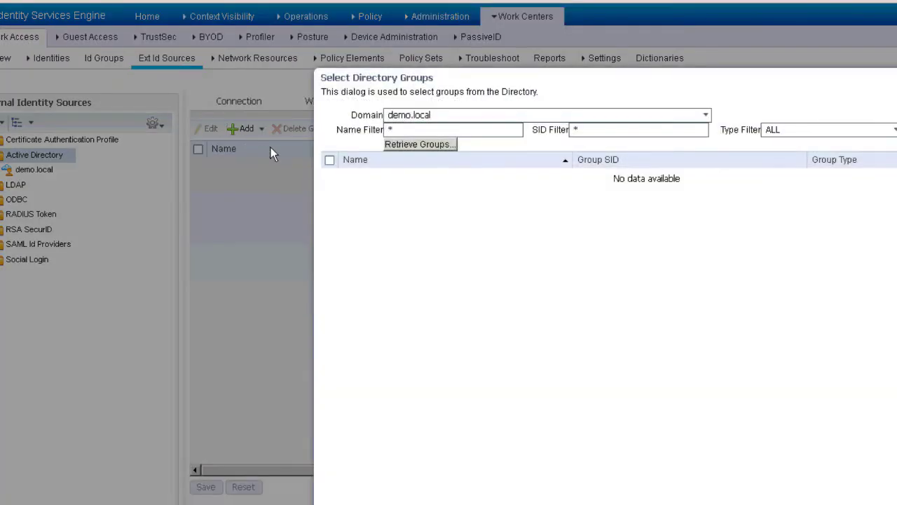
left_click(415, 145)
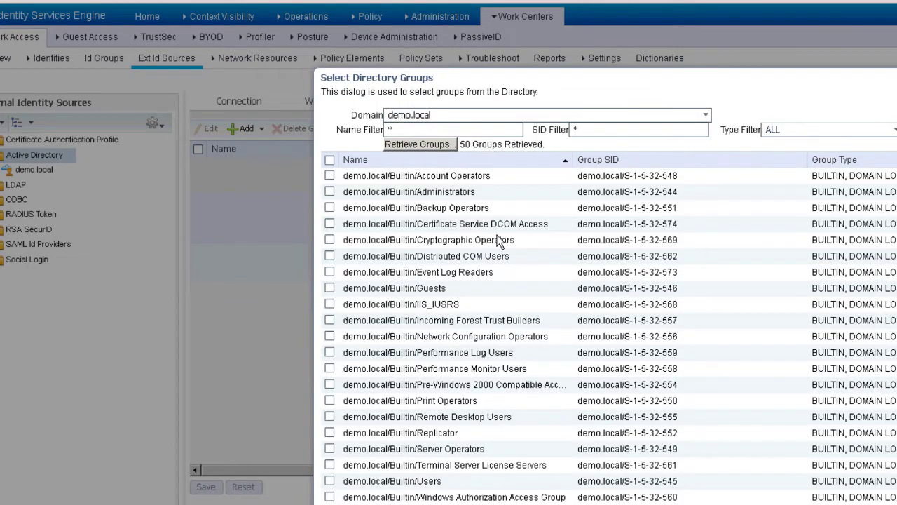
scroll(500, 241, "down", 2)
scroll(498, 242, "down", 4)
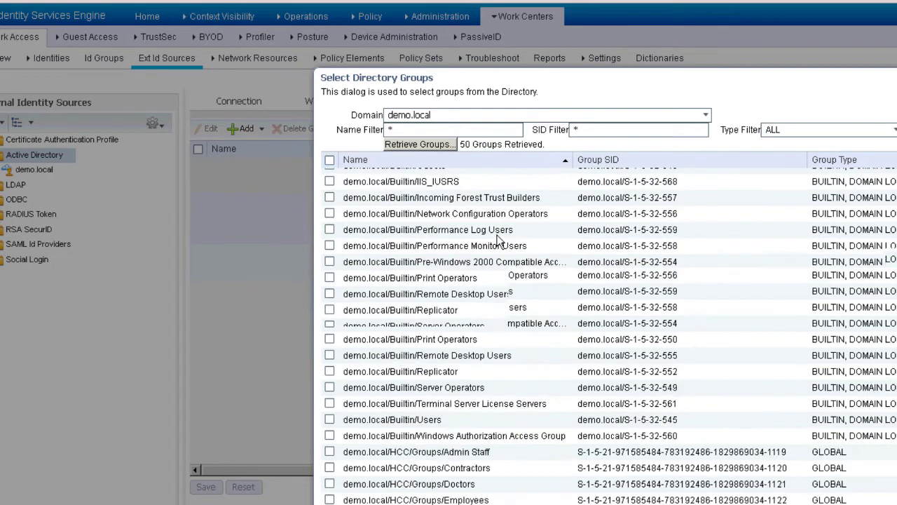
scroll(497, 235, "down", 5)
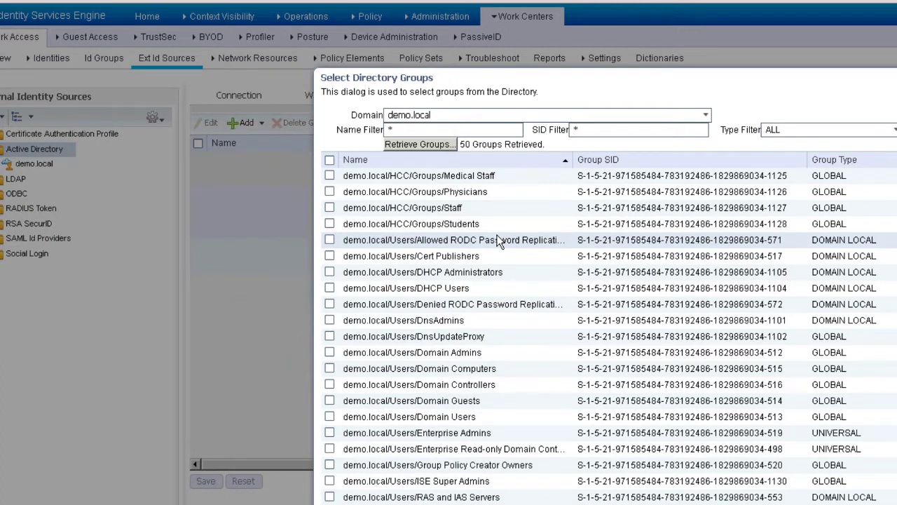
left_click(894, 133)
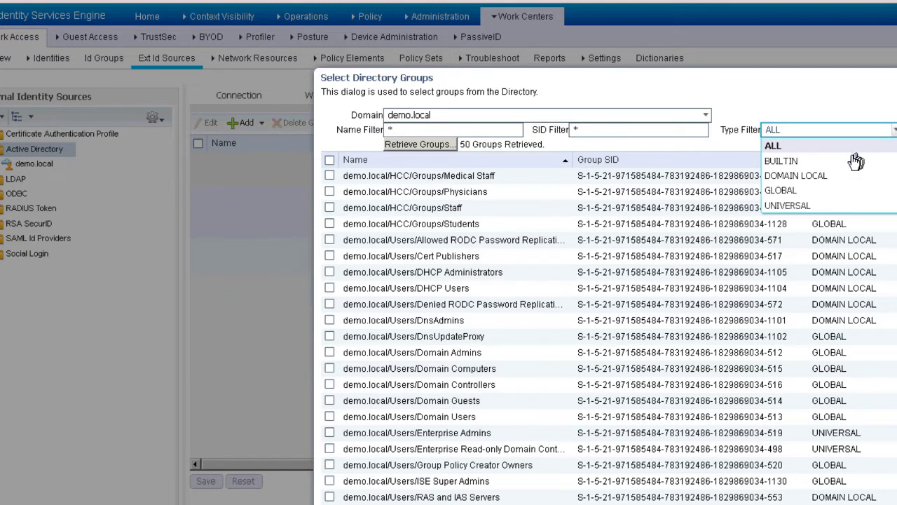
left_click(786, 193)
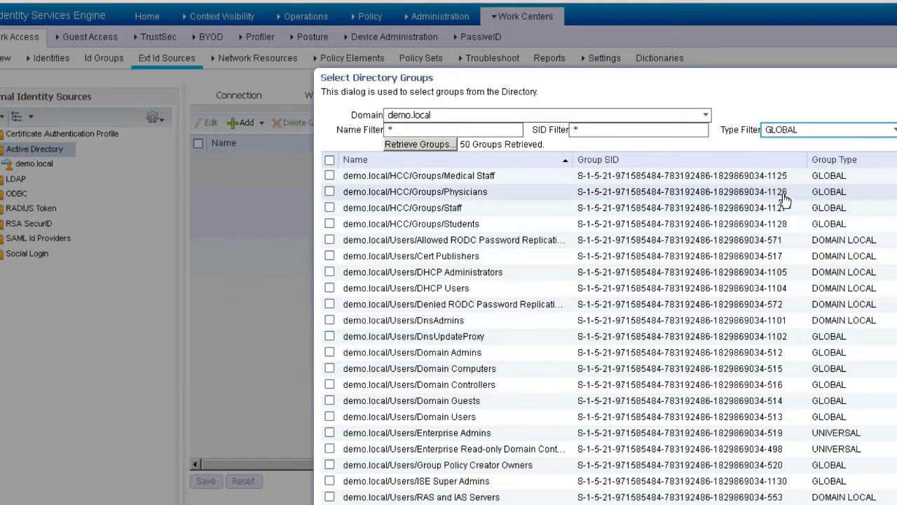
left_click(434, 149)
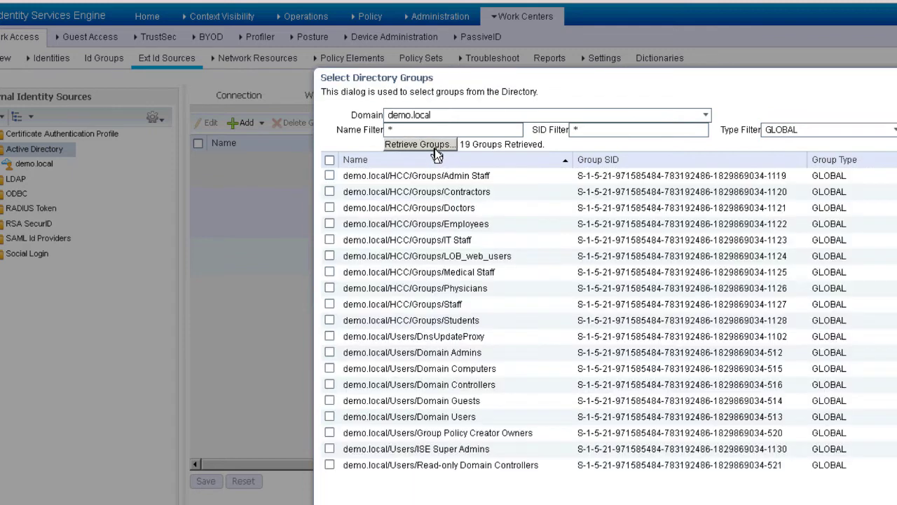
Select all groups except DnsUpdateProxy, Domain Guests, Group Policy Creator Owners and Read-only Domain Controllers
left_click(330, 161)
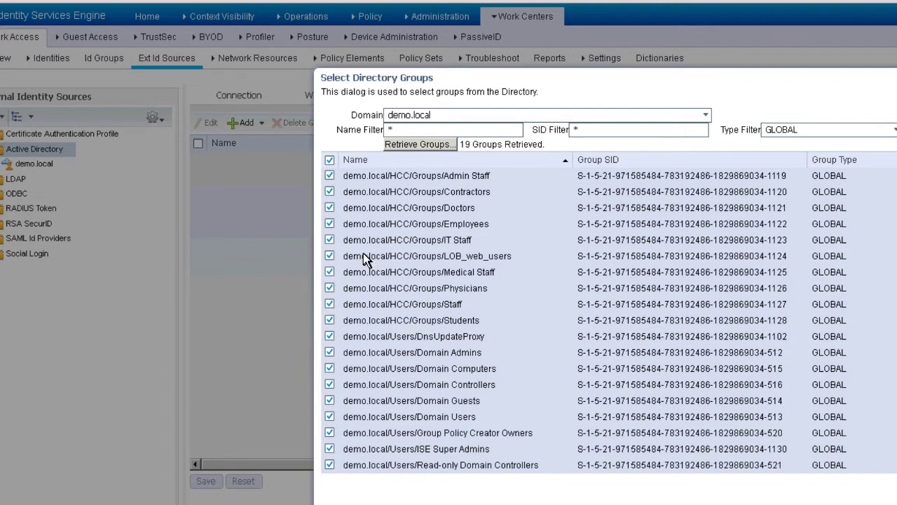
left_click(331, 337)
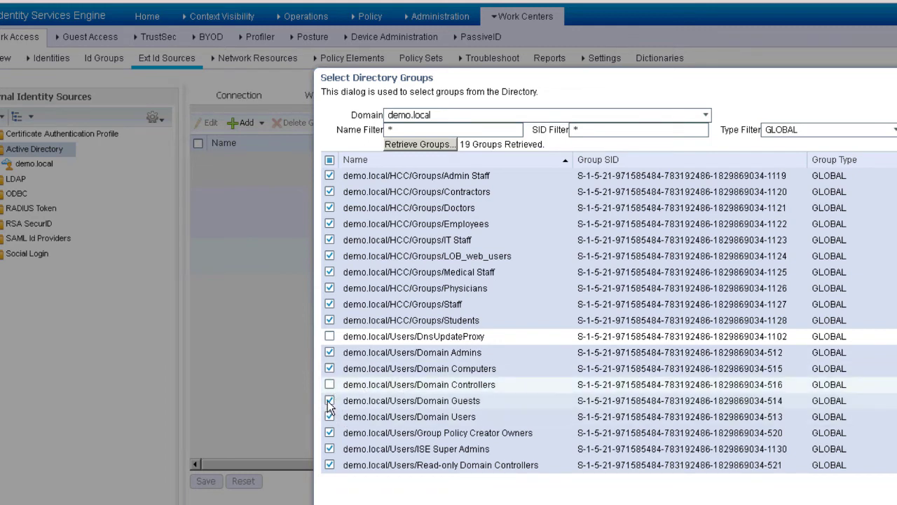
left_click(330, 400)
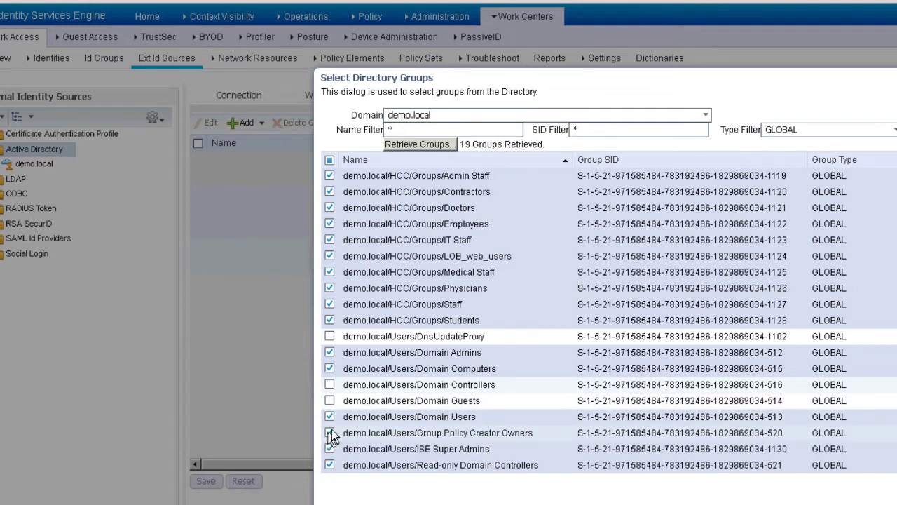
left_click(330, 434)
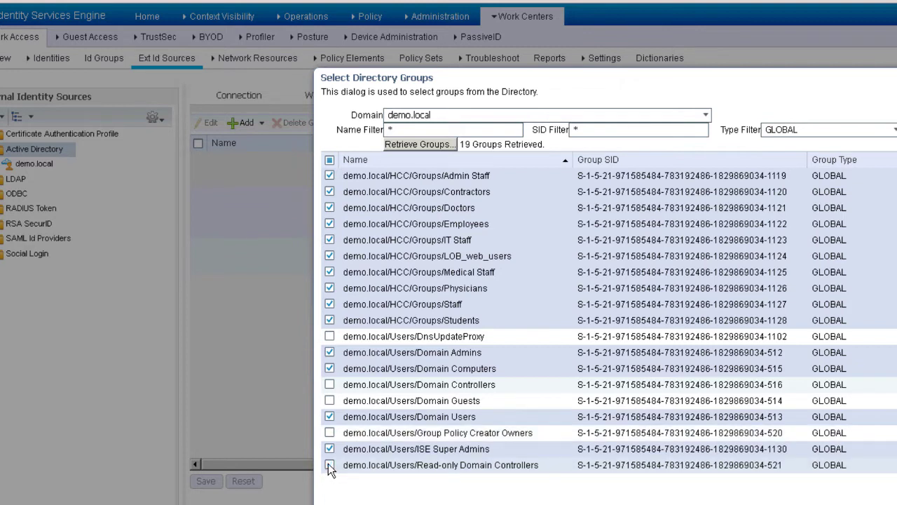
left_click(330, 465)
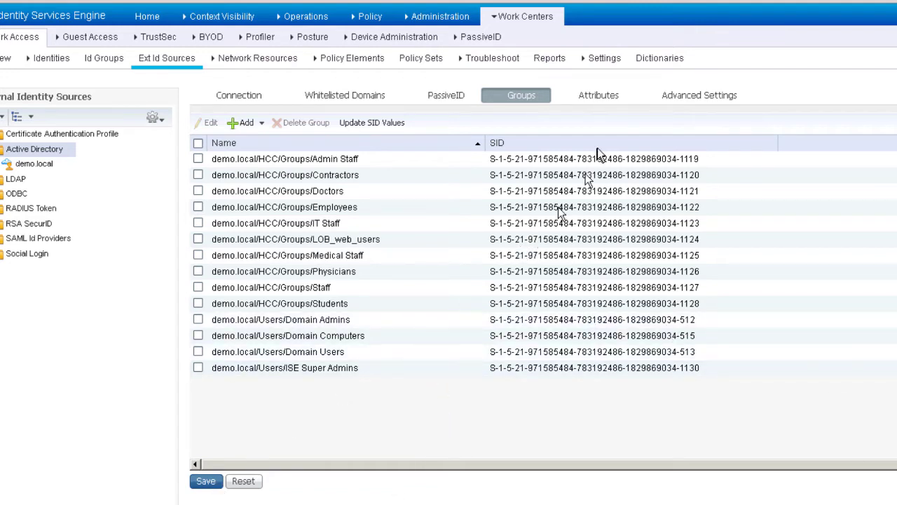
Move to the demo.local join point's Attributes tab
left_click(604, 102)
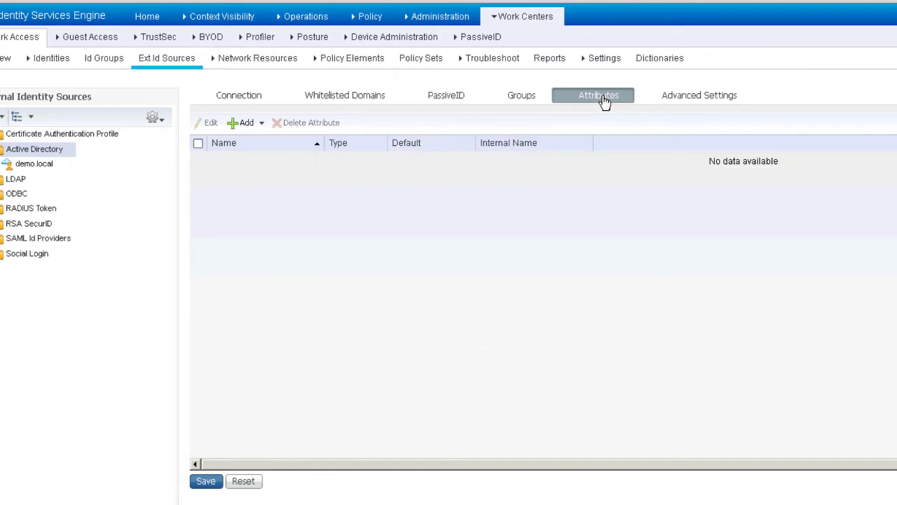
Retrieve directory attributes using employee2 as the sample user
left_click(259, 126)
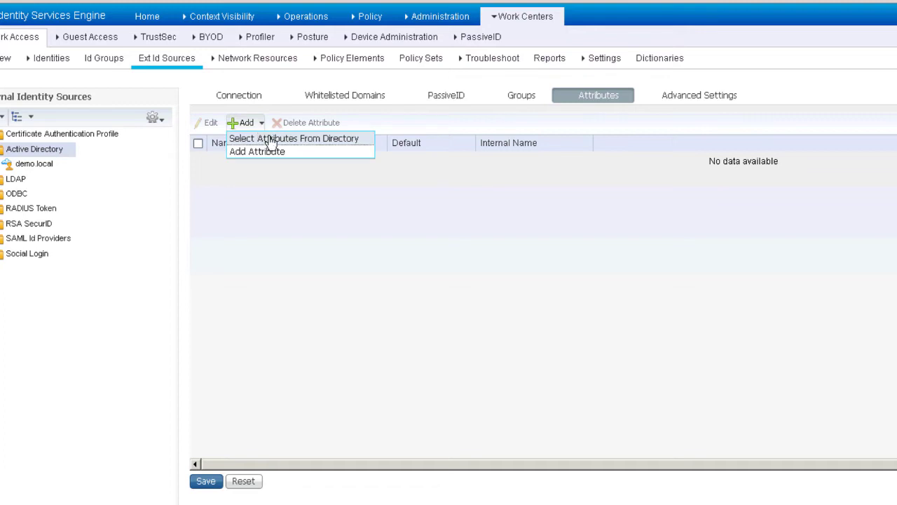
left_click(271, 139)
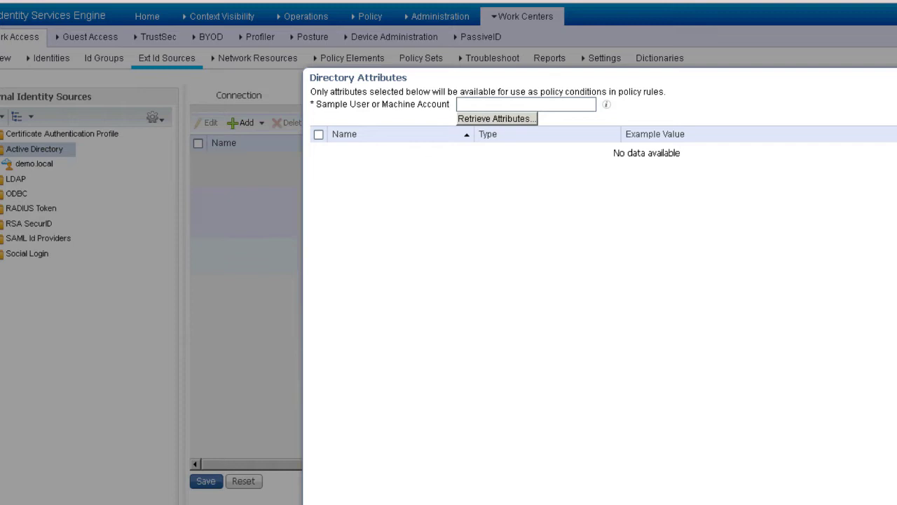
left_click(503, 102)
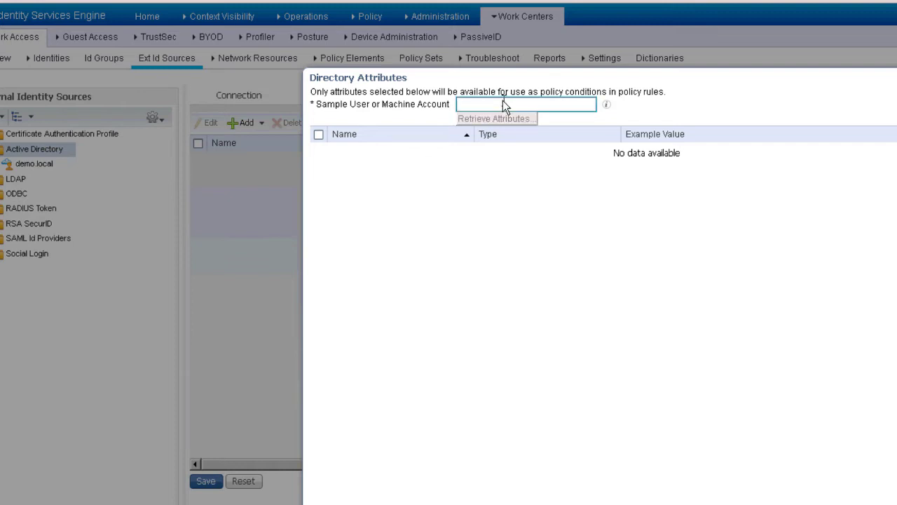
type("employe")
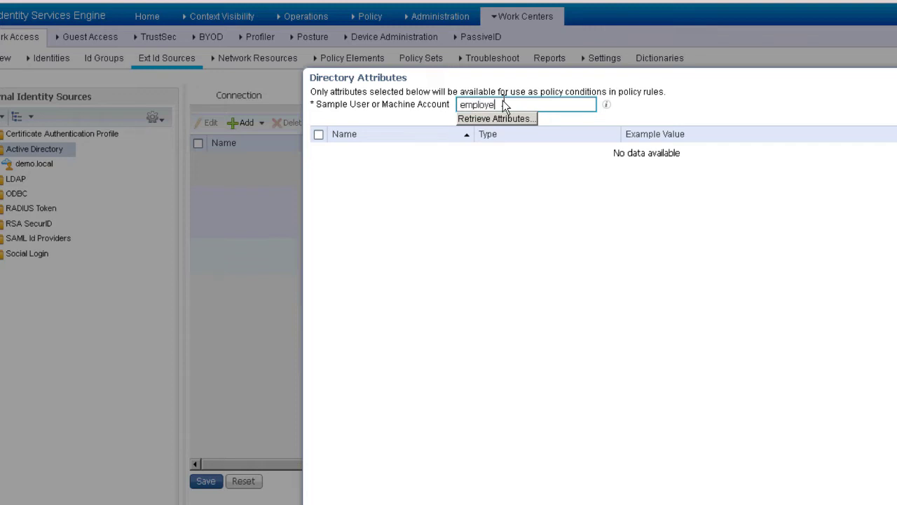
type("e2")
left_click(511, 123)
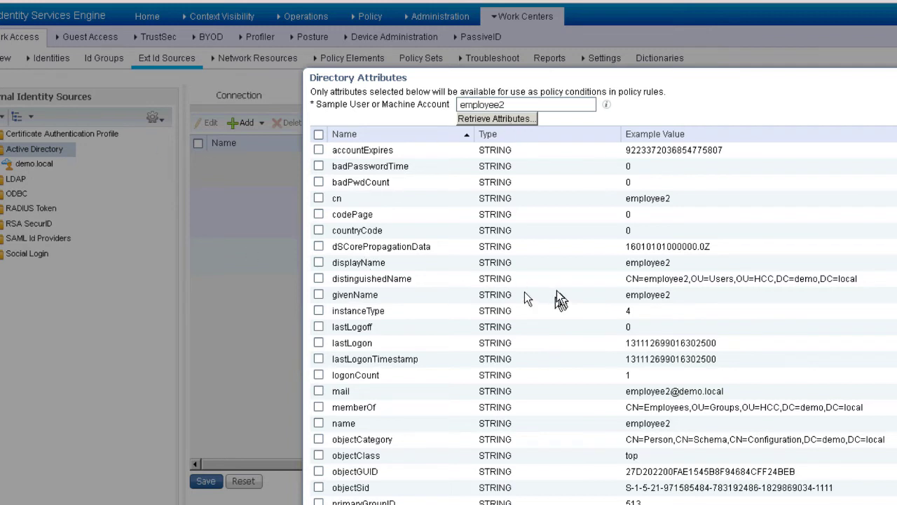
Tick badPwdCount and userPrincipalName in Directory Attributes and save the join point
left_click(319, 182)
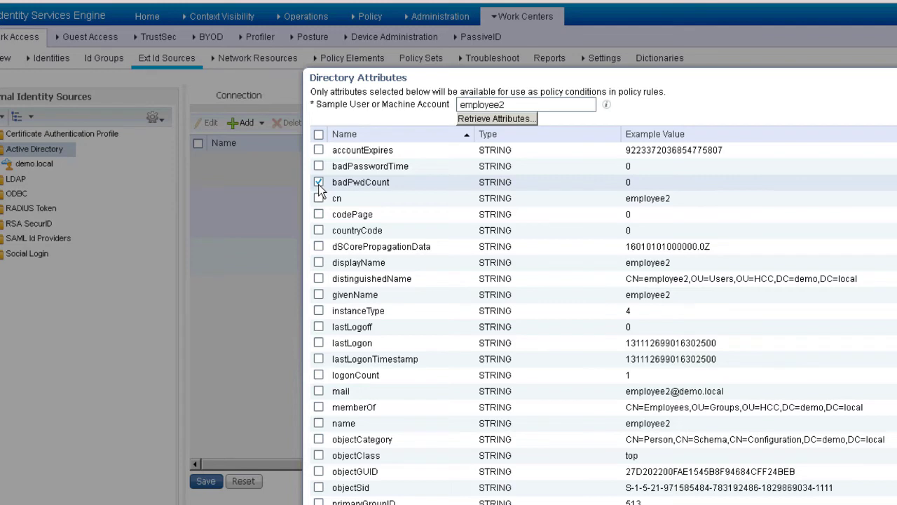
scroll(429, 348, "down", 3)
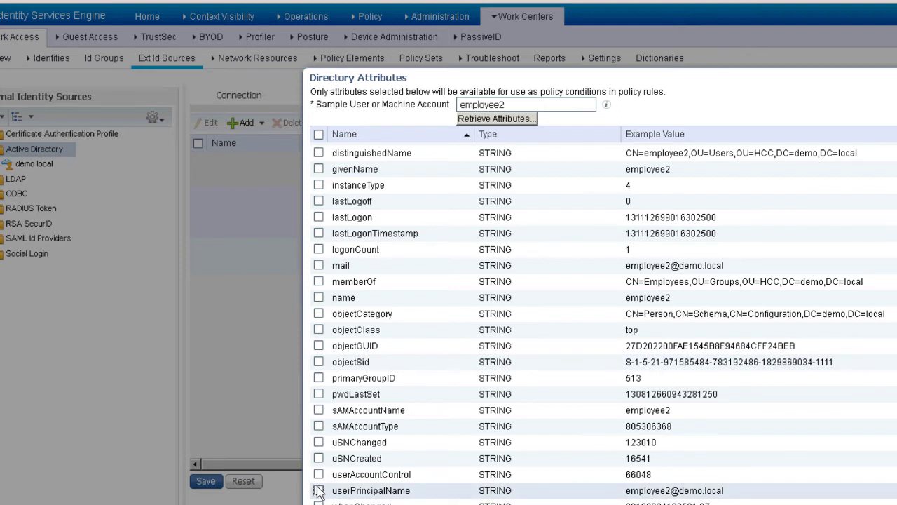
left_click(318, 490)
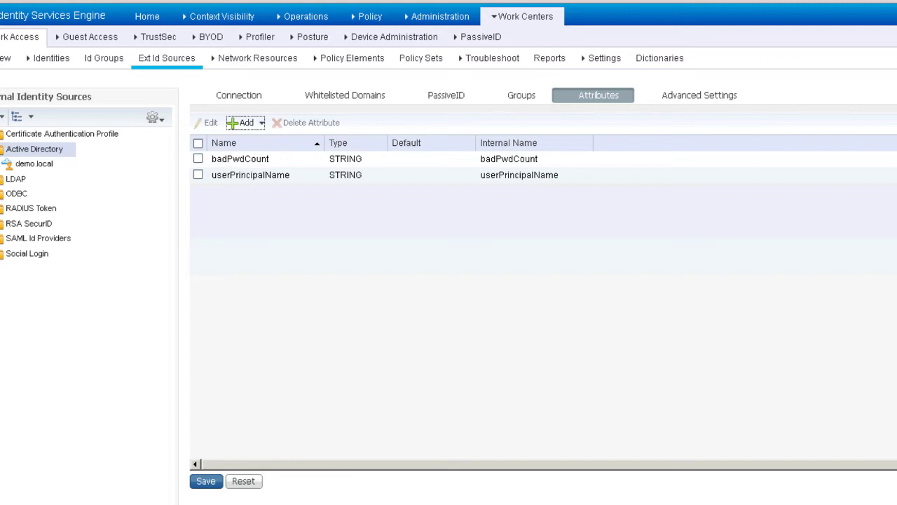
left_click(206, 483)
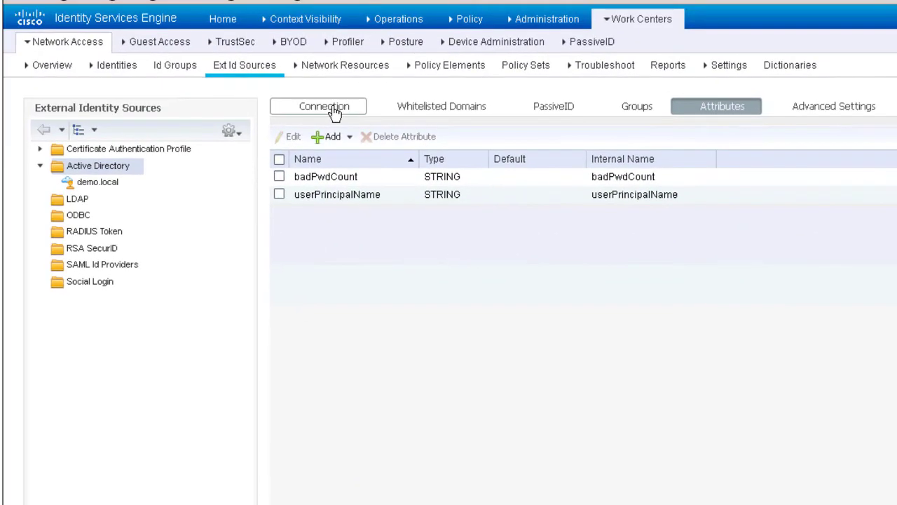
From the Connection tab, open Test User for the ise-1.demo.local node
left_click(334, 111)
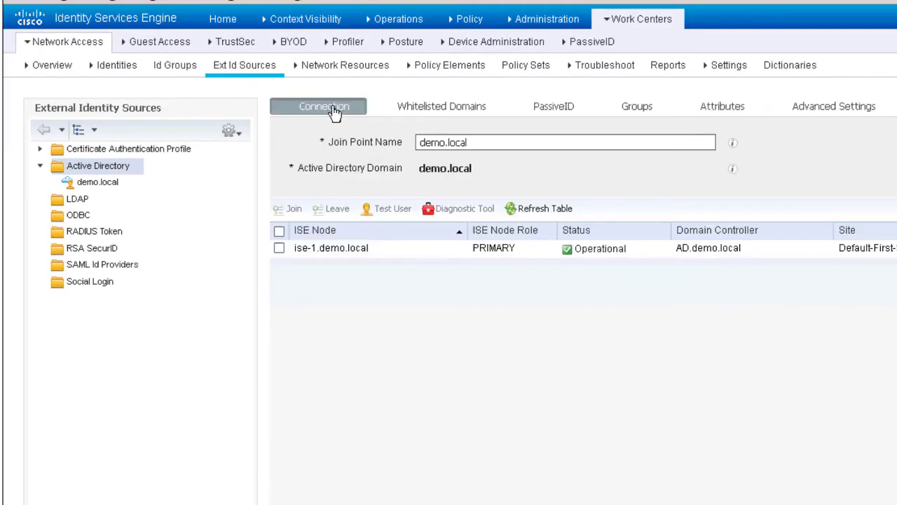
left_click(280, 250)
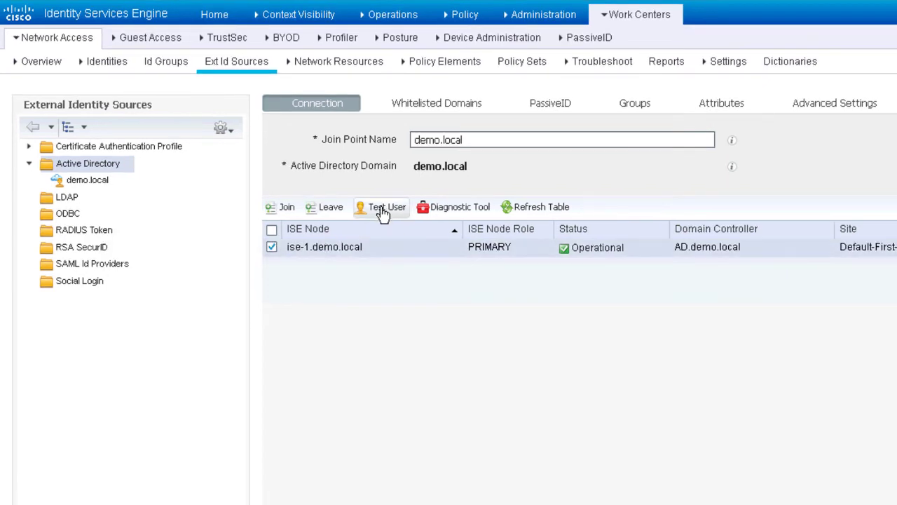
left_click(383, 213)
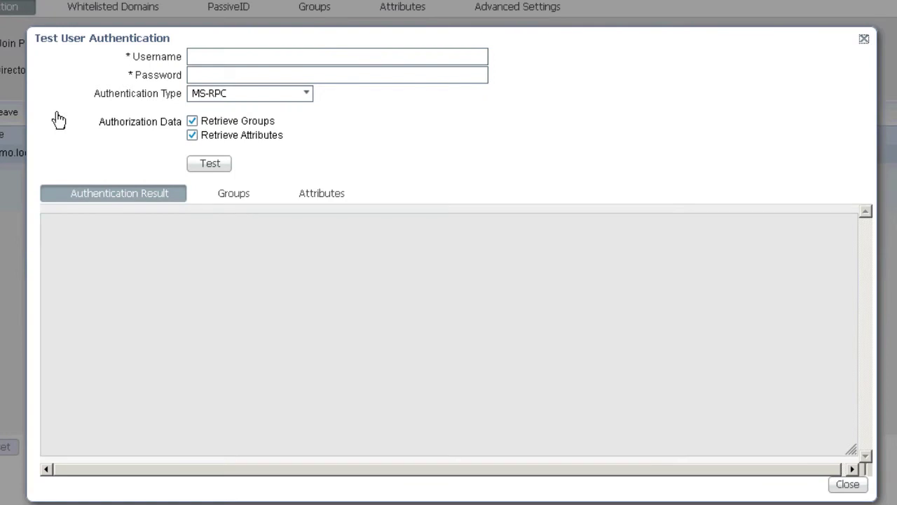
Run a Lookup test for user employee2, returning SUCCESS with 3 groups and 35 attributes
left_click(340, 56)
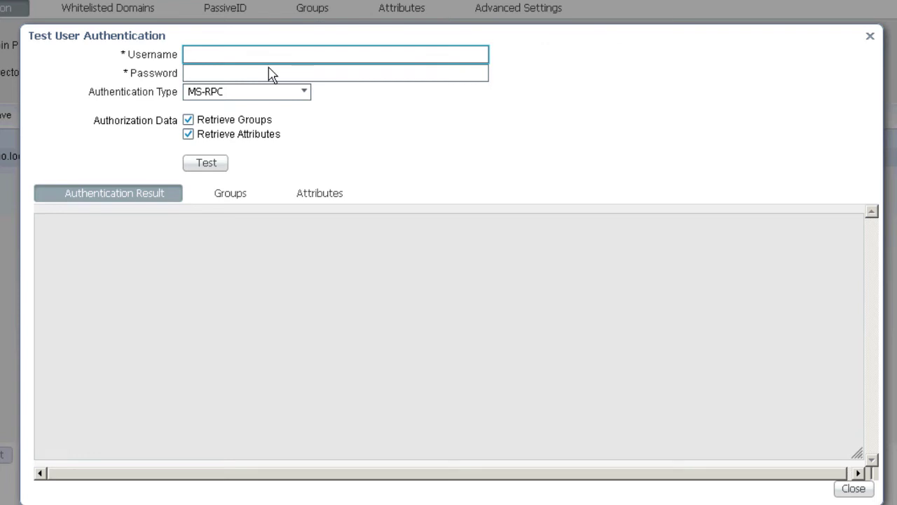
left_click(304, 97)
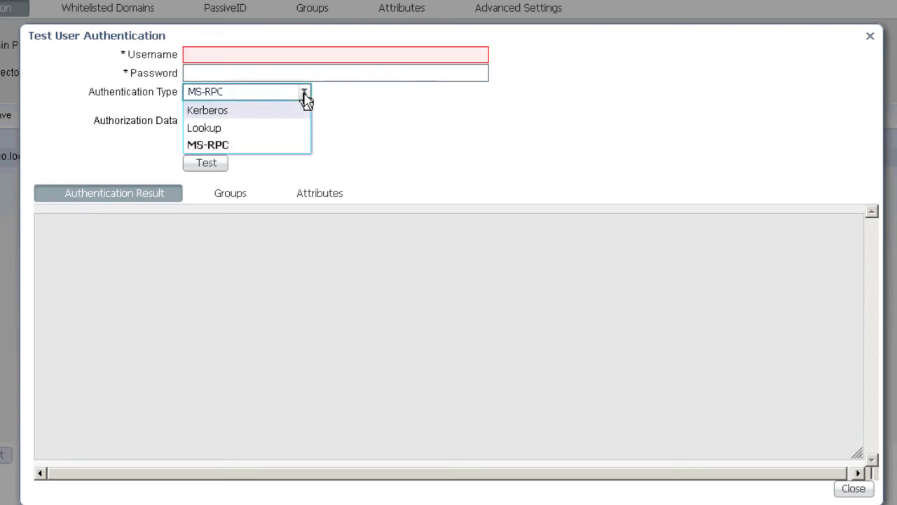
left_click(270, 128)
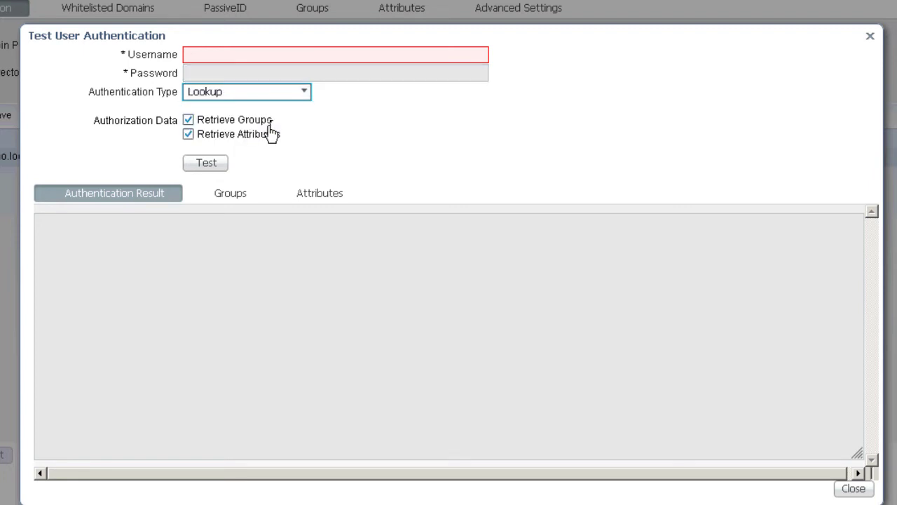
left_click(260, 55)
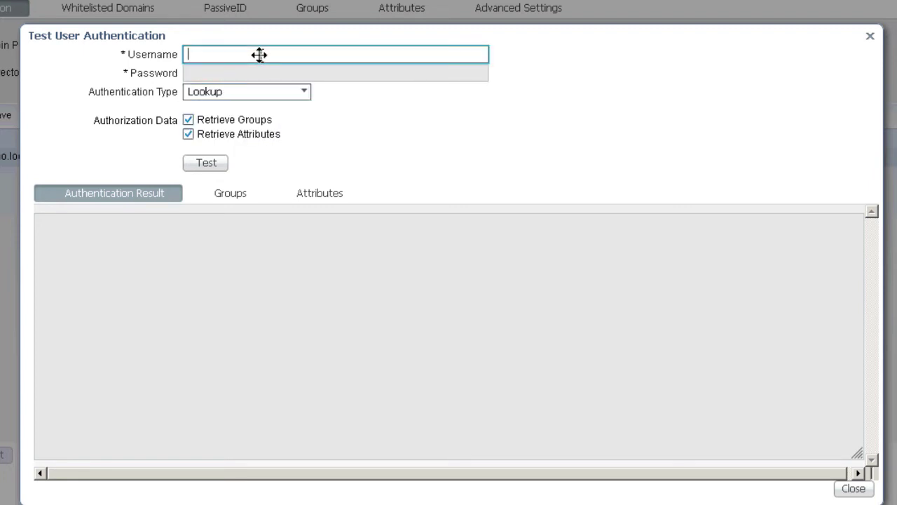
type("employee2")
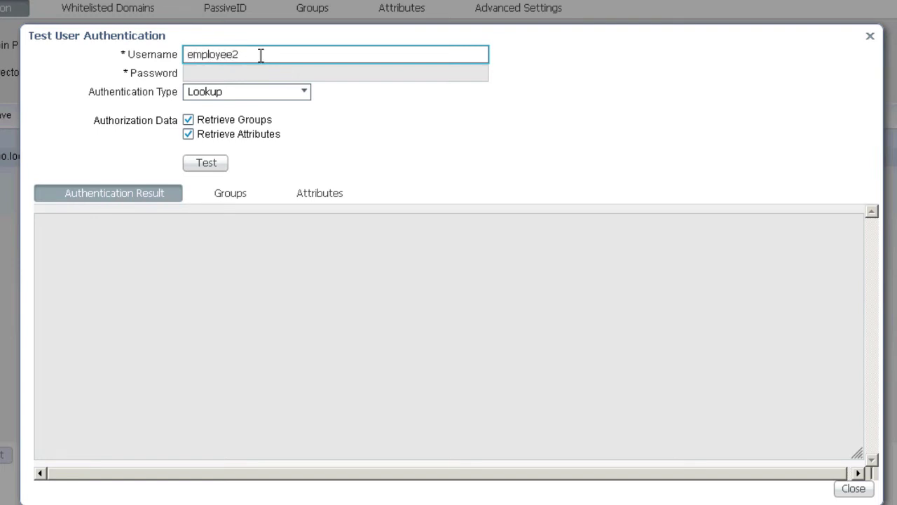
left_click(216, 167)
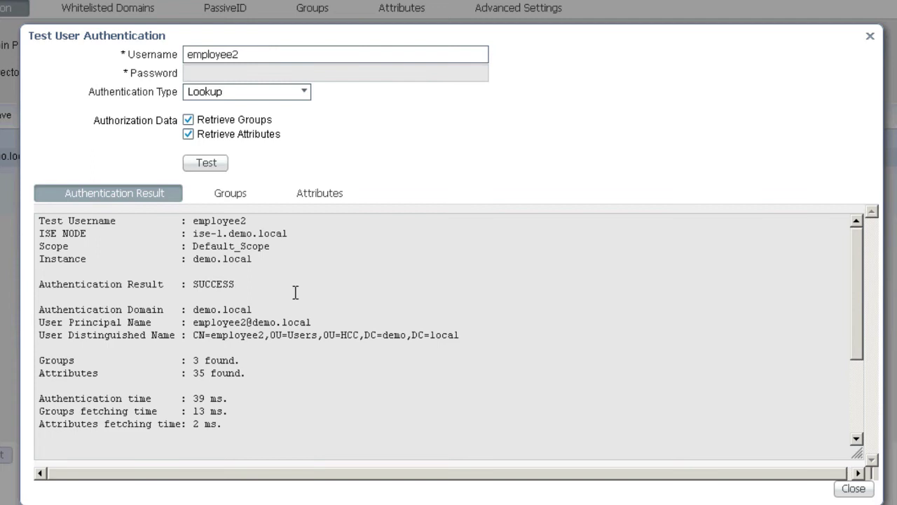
left_click(306, 96)
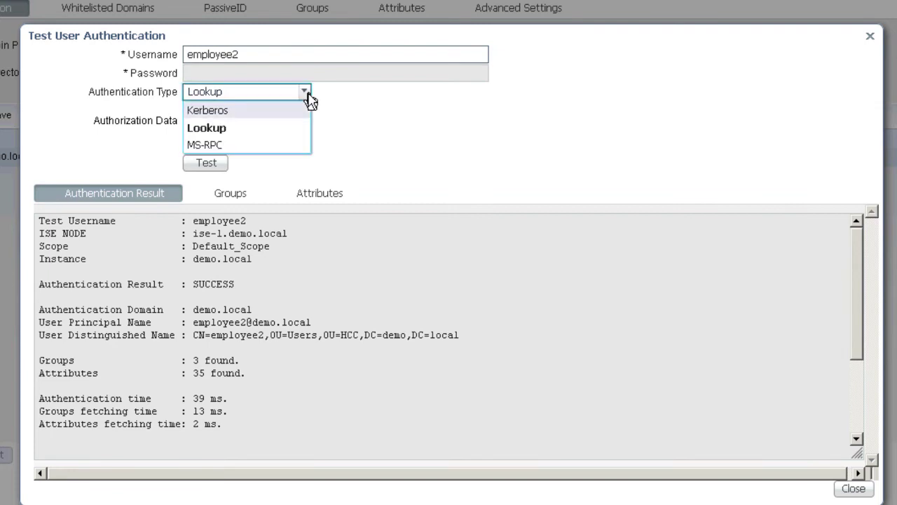
Test employee2 with Kerberos and the account's password, getting SUCCESS in 56 ms
left_click(240, 114)
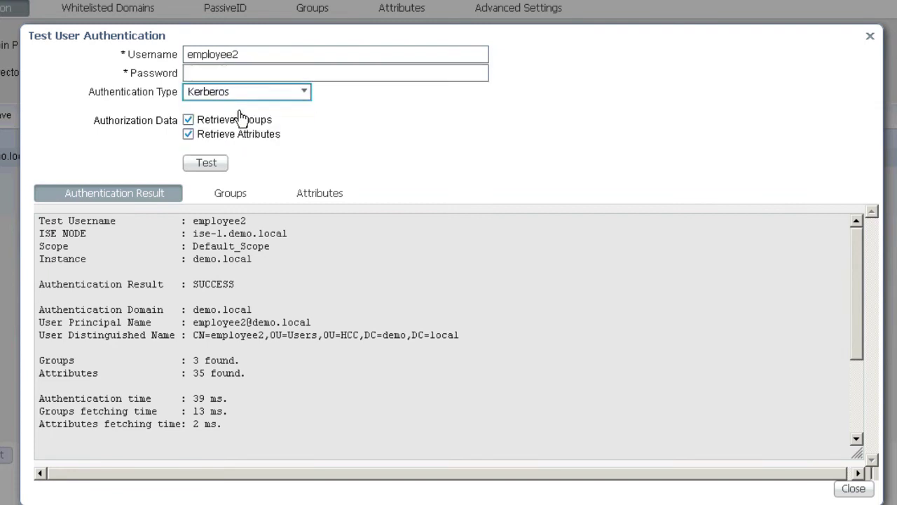
left_click(283, 73)
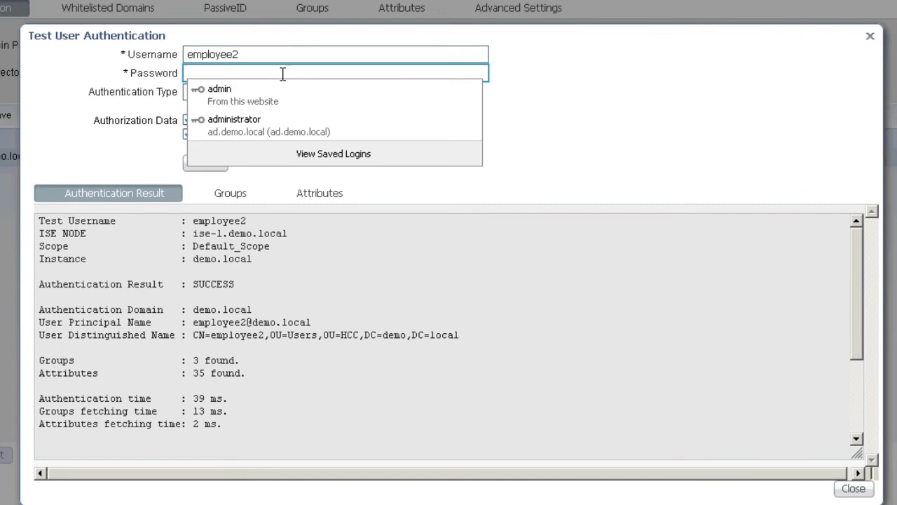
type("ISEisC00L")
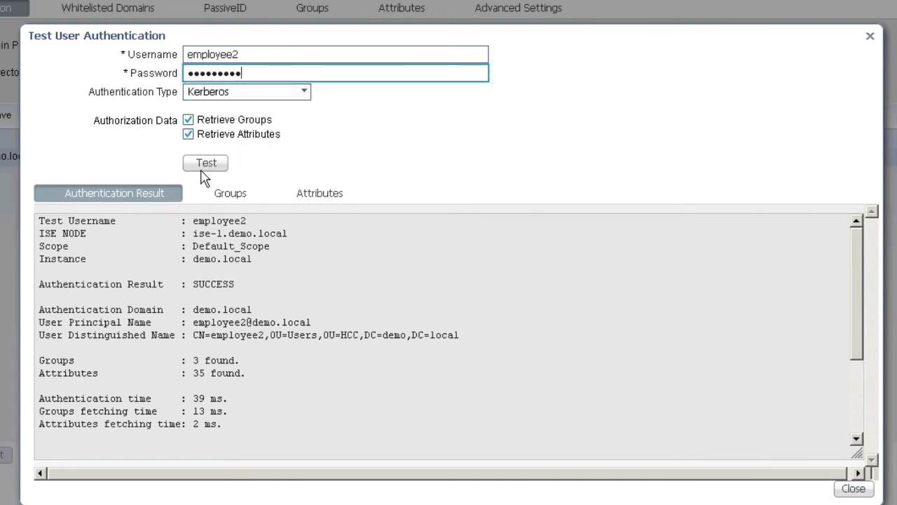
left_click(204, 165)
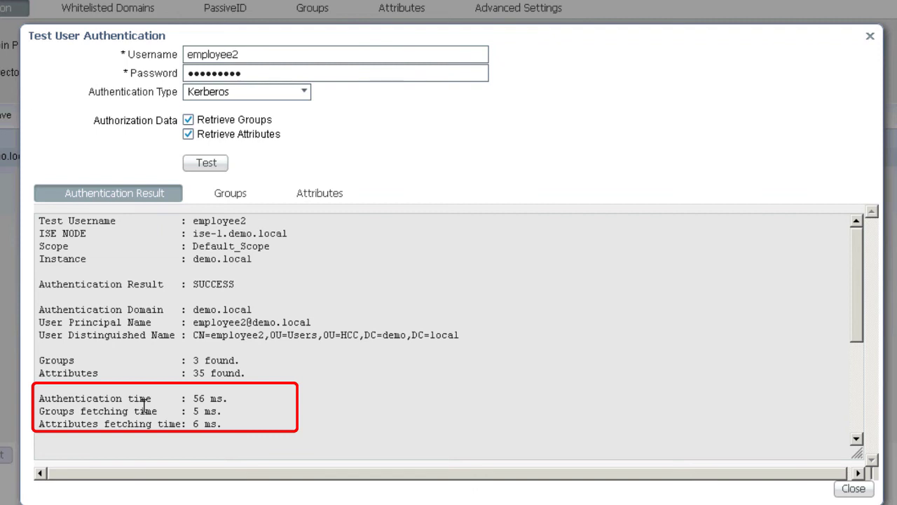
left_click(305, 94)
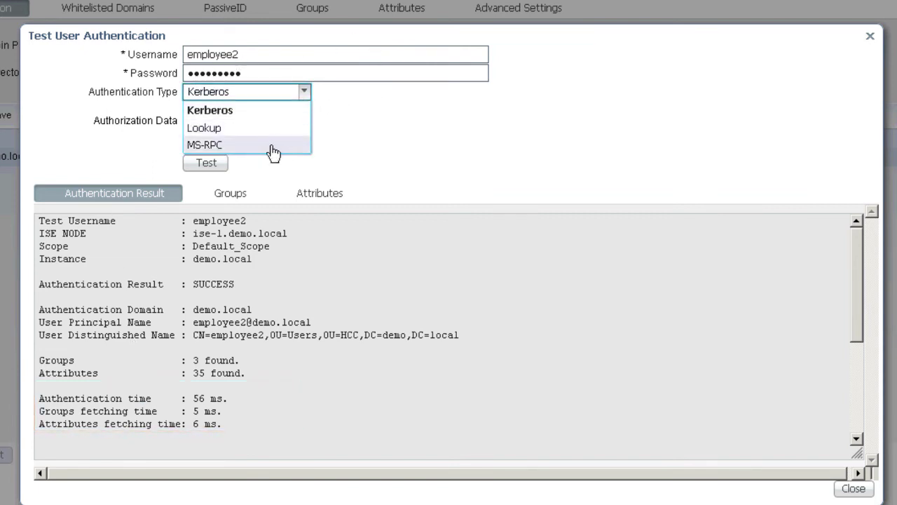
Run the employee2 test with MS-RPC authentication type
left_click(275, 148)
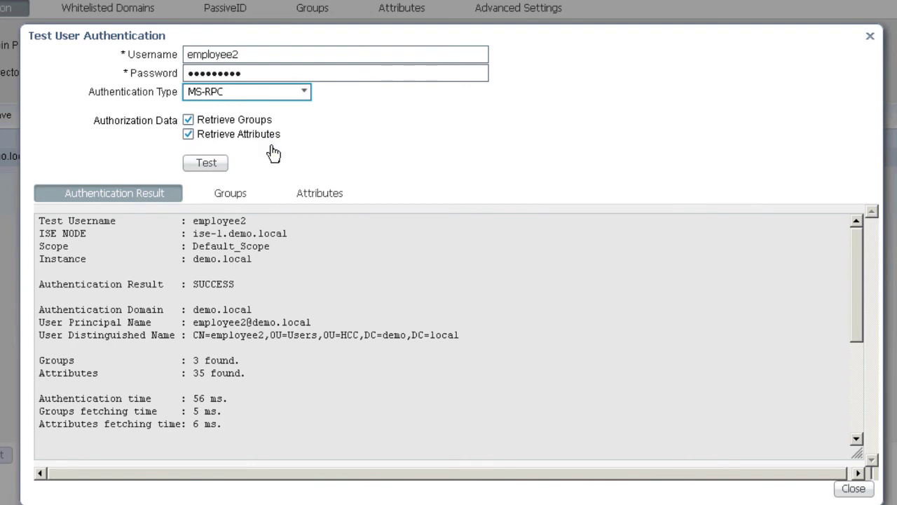
left_click(203, 168)
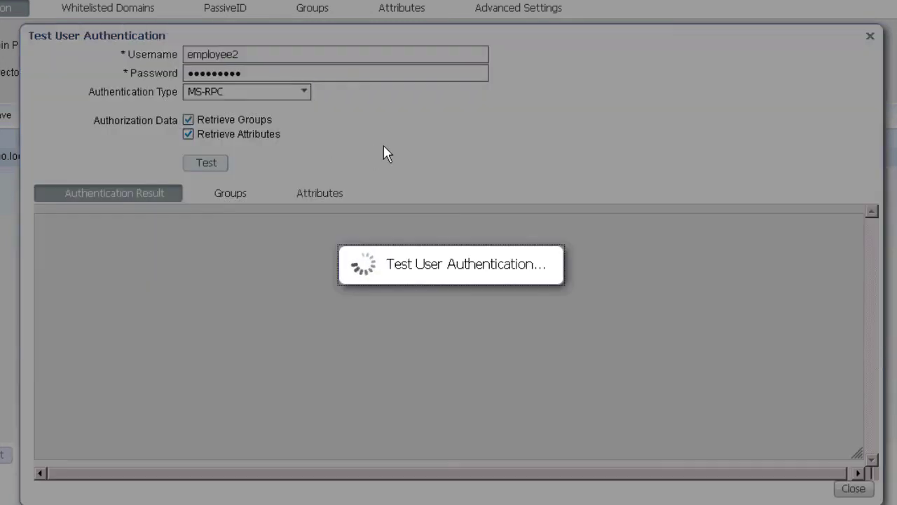